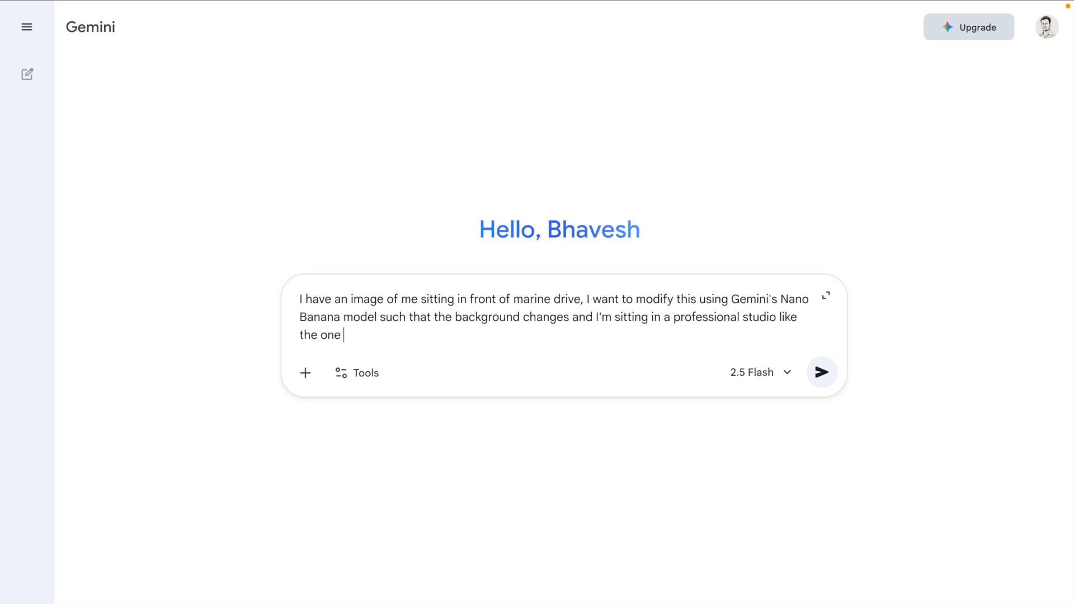
# Finish and send the request for a Nano Banana prompt placing the Marine Drive photo in an MKBHD-style tech creator studio, and review the suggestion
pyautogui.write('ther fancy tech creator studio. G')
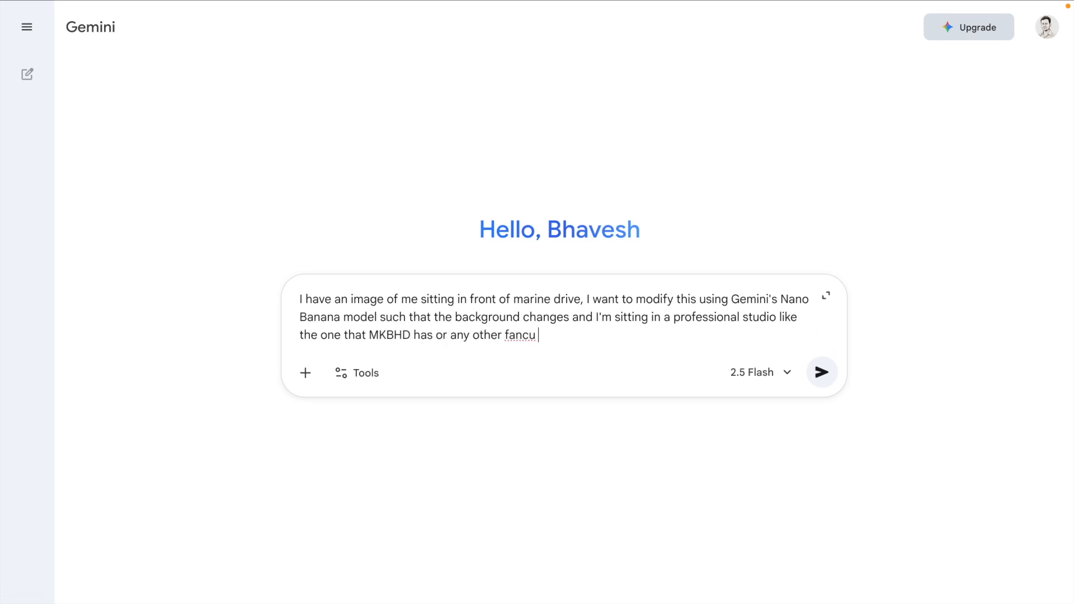
pyautogui.write('ive me the nano banana prompt for this')
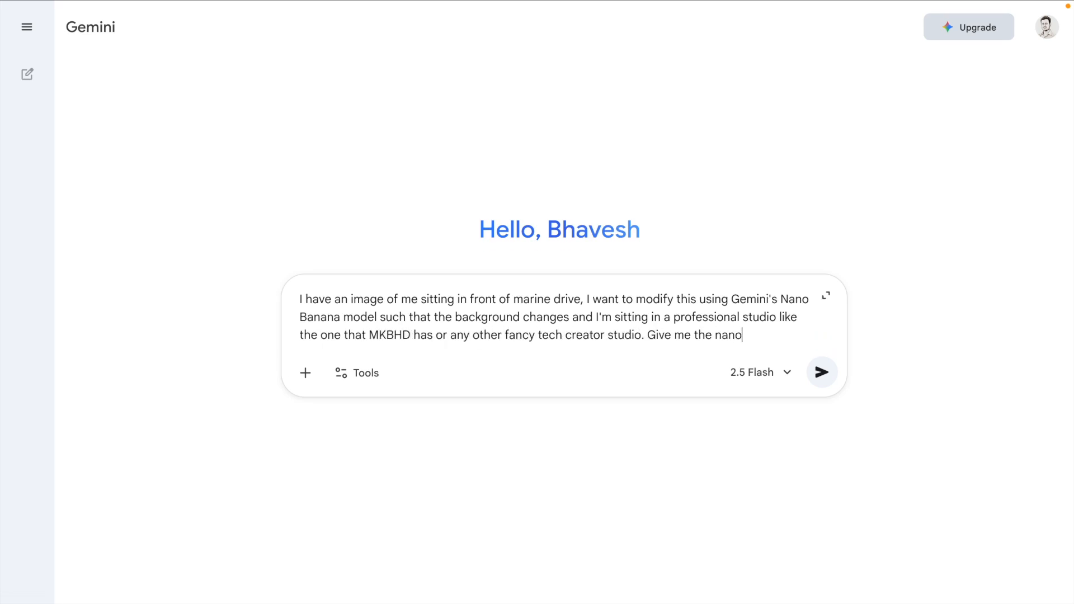
pyautogui.press('Return')
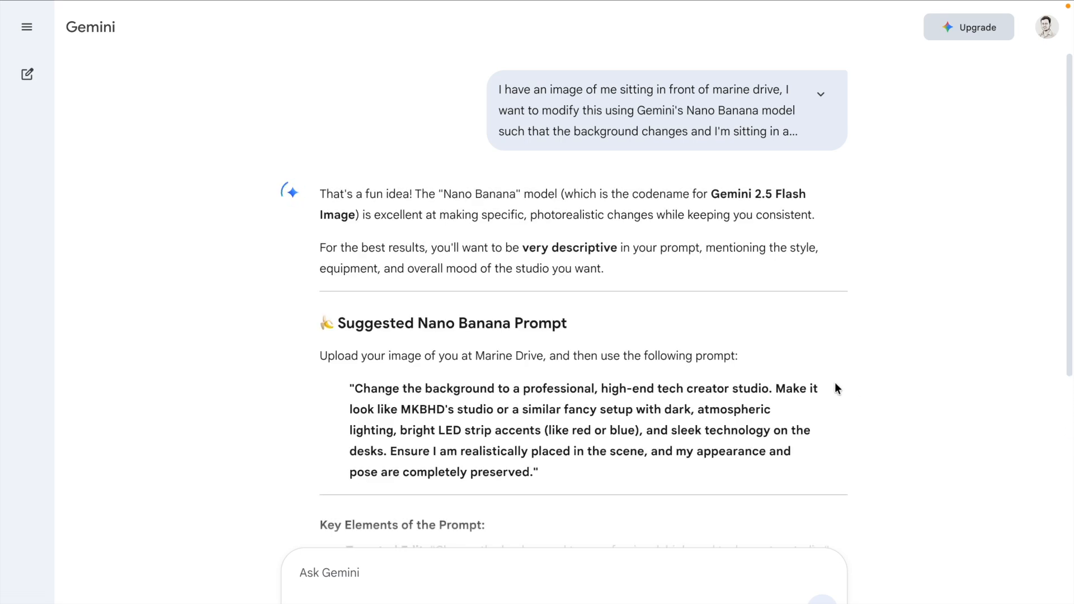
pyautogui.scroll(-1, 797, 380)
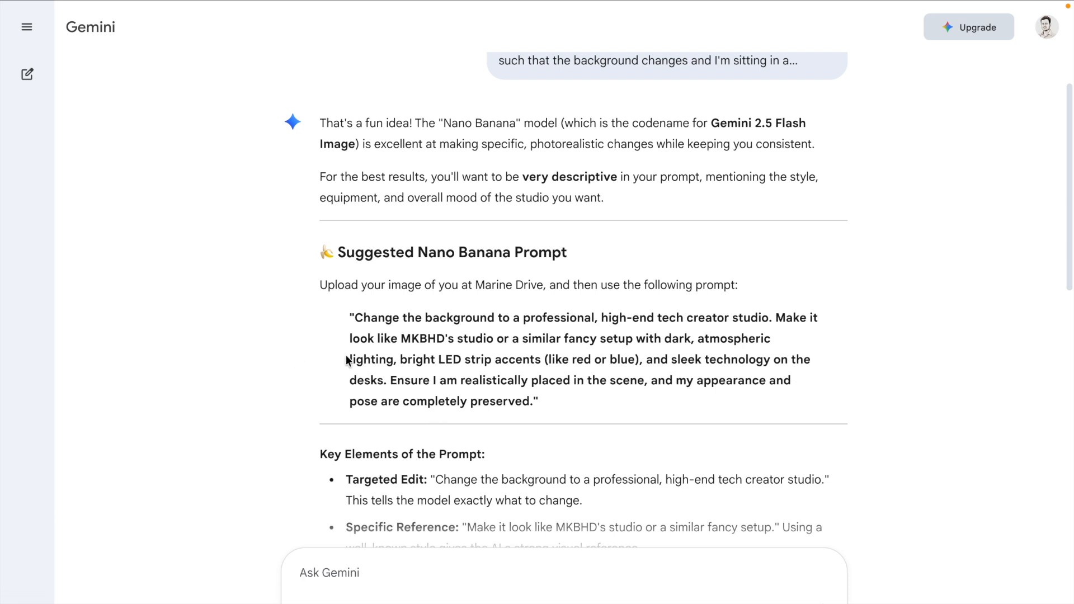
pyautogui.scroll(-3, 346, 361)
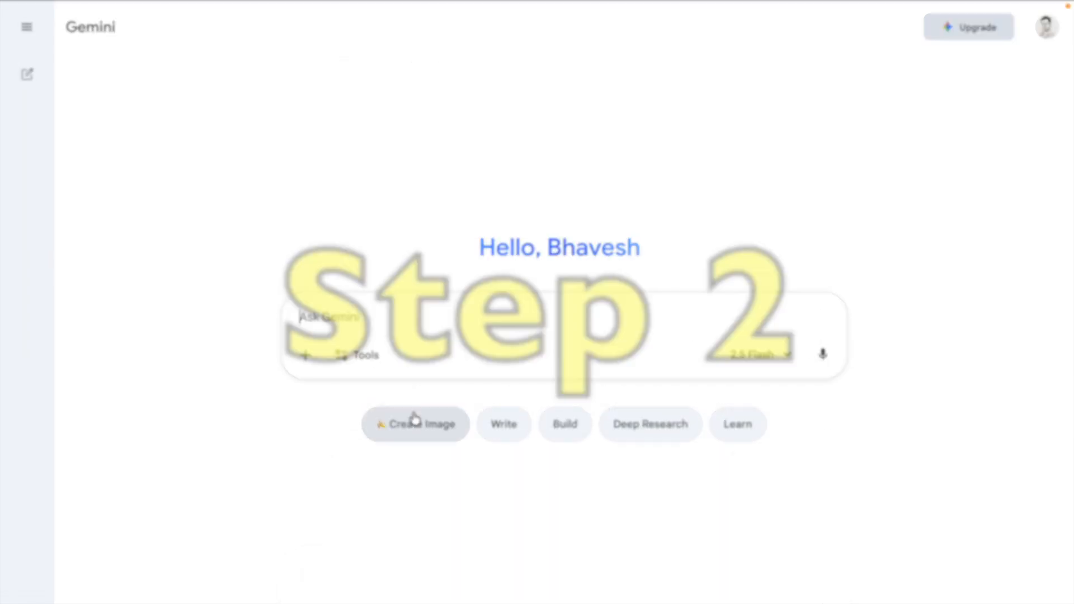
# In image creation mode, attach Image.heic and submit the suggested prompt to change the background to a professional, high-end tech creator studio
pyautogui.click(414, 421)
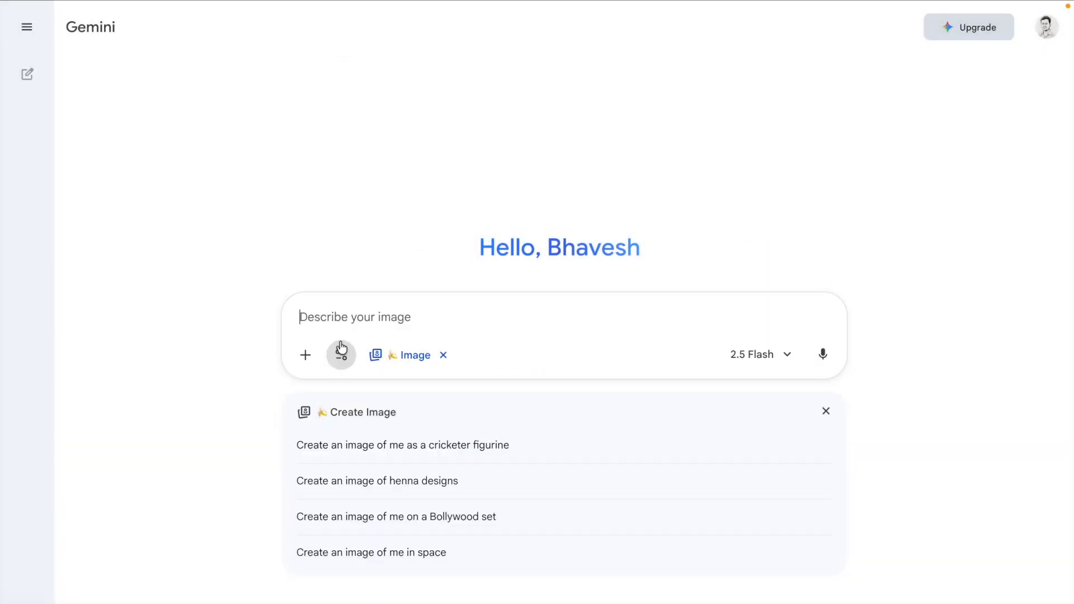
pyautogui.click(305, 356)
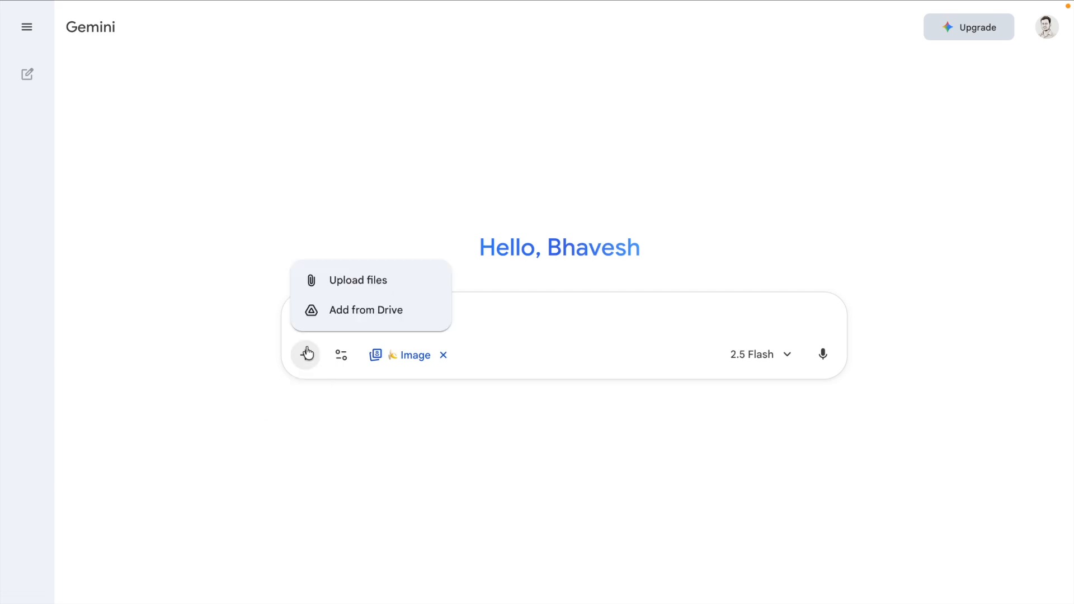
pyautogui.click(352, 284)
pyautogui.doubleClick(354, 259)
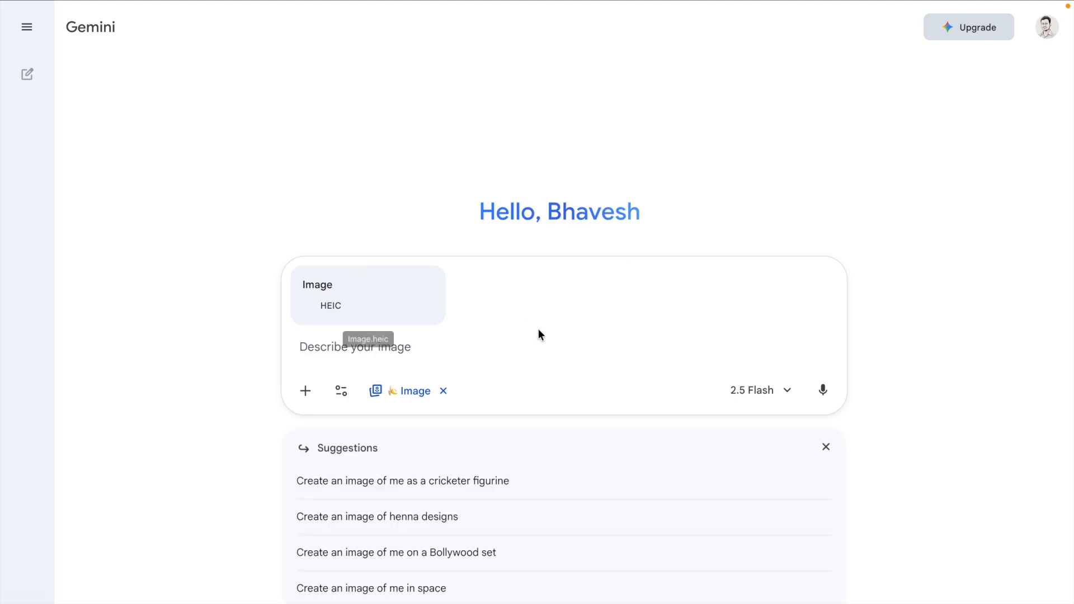
pyautogui.write("Change the background to a professional, high-end tech creator studio. Make it look like MKBHD's studio or a similar fancy setup with dark, atmospheric lighting, bright LED strip accents (like red or blue), and sleek technology on the desks. Ensure I am realistically placed in the scene, and my appearance and pose are completely preserved.")
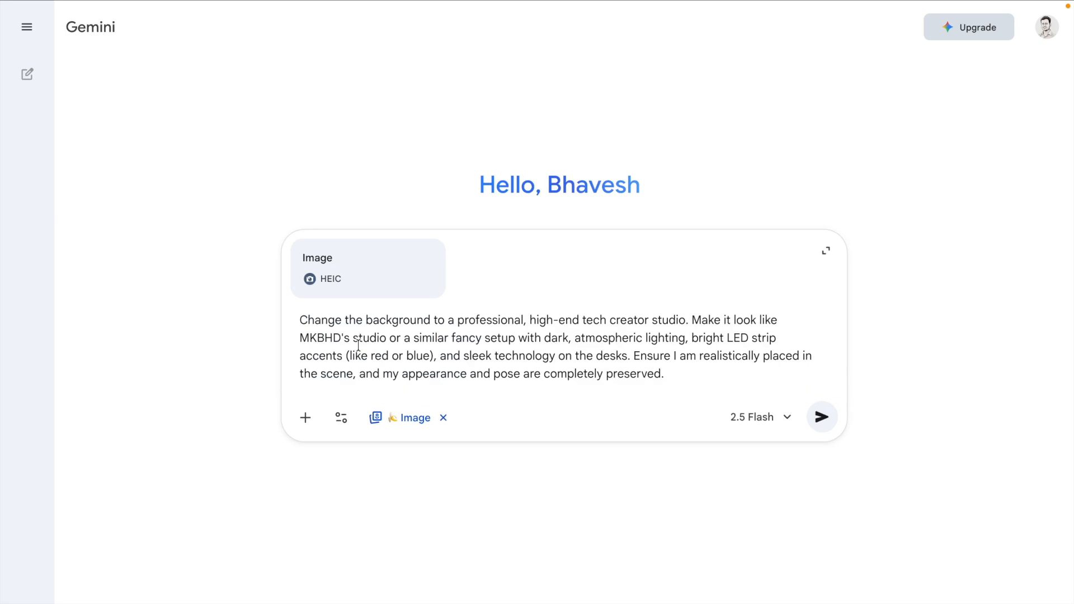
pyautogui.press('Return')
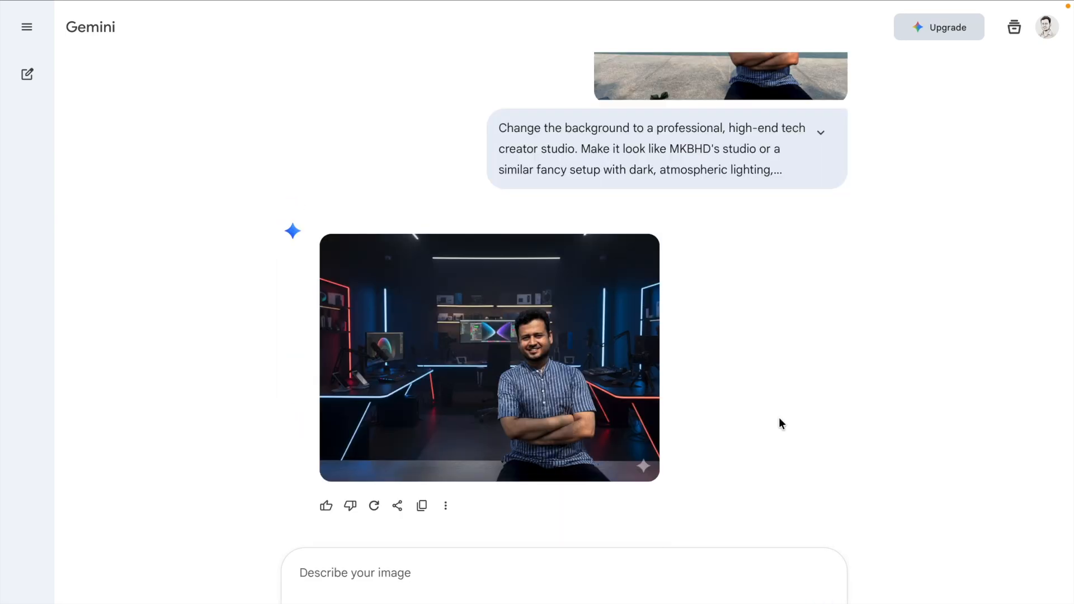
# Open the generated studio image at full size and save it to the Downloads folder
pyautogui.click(533, 294)
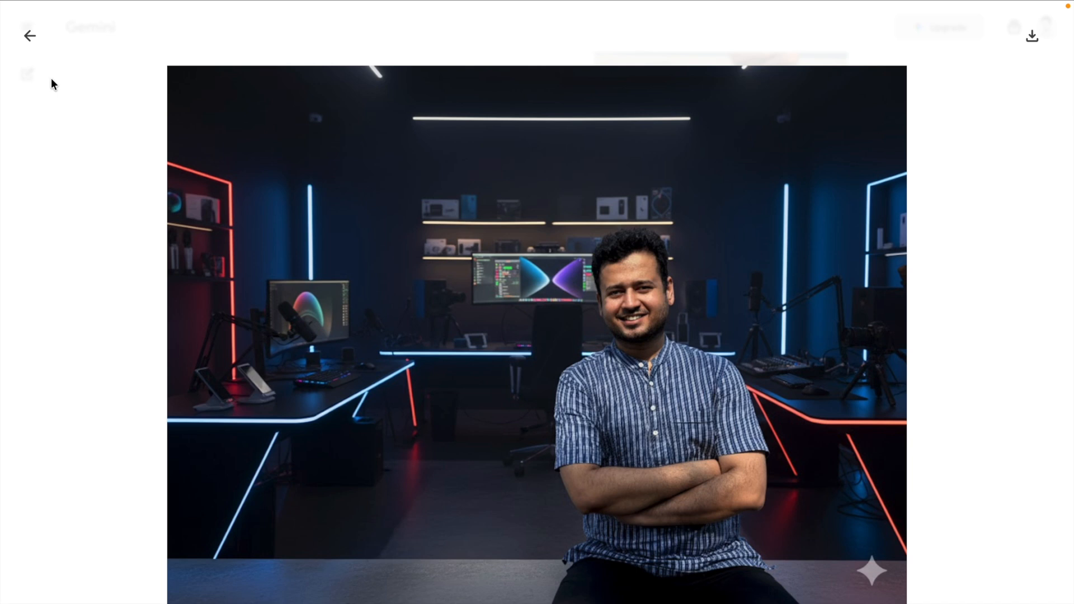
pyautogui.click(1032, 38)
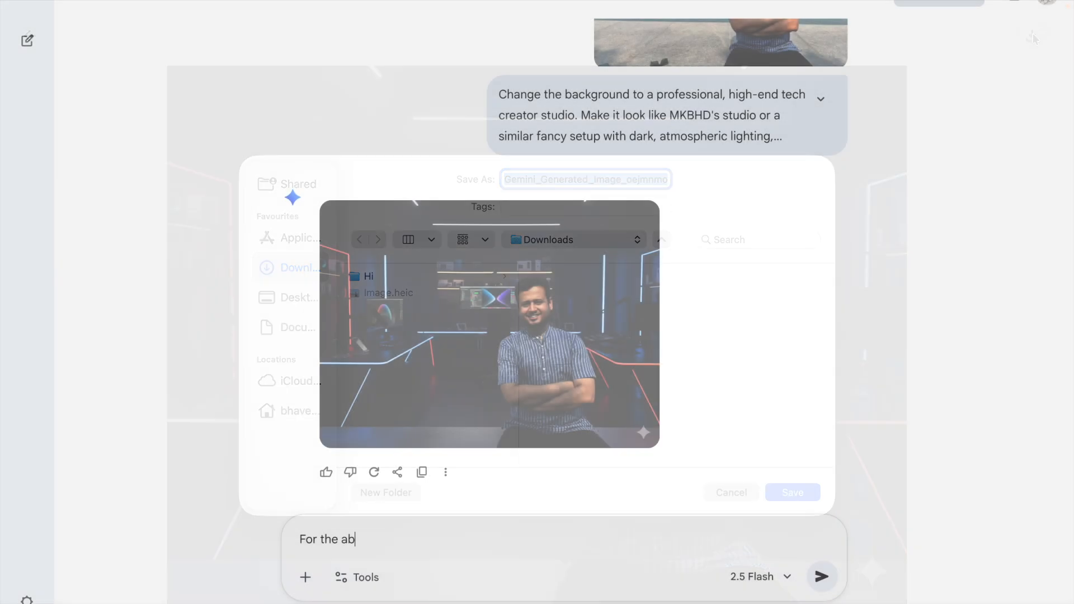
# Request a veo3 prompt for a video of the above image saying "Watch this video if you want to create self videos using Gemini"
pyautogui.write('image')
pyautogui.write(", I'm plannin")
pyautogui.press('super+a')
pyautogui.write('F')
pyautogui.press('BackSpace')
pyautogui.write('For the above imag')
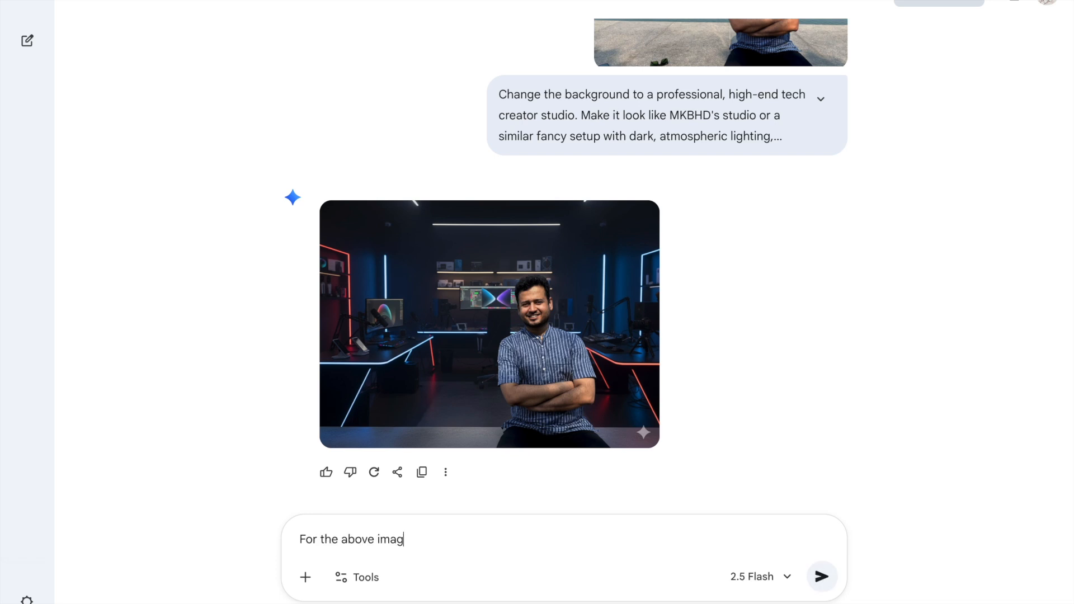
pyautogui.write("e, I'm planning to create a veo3 base")
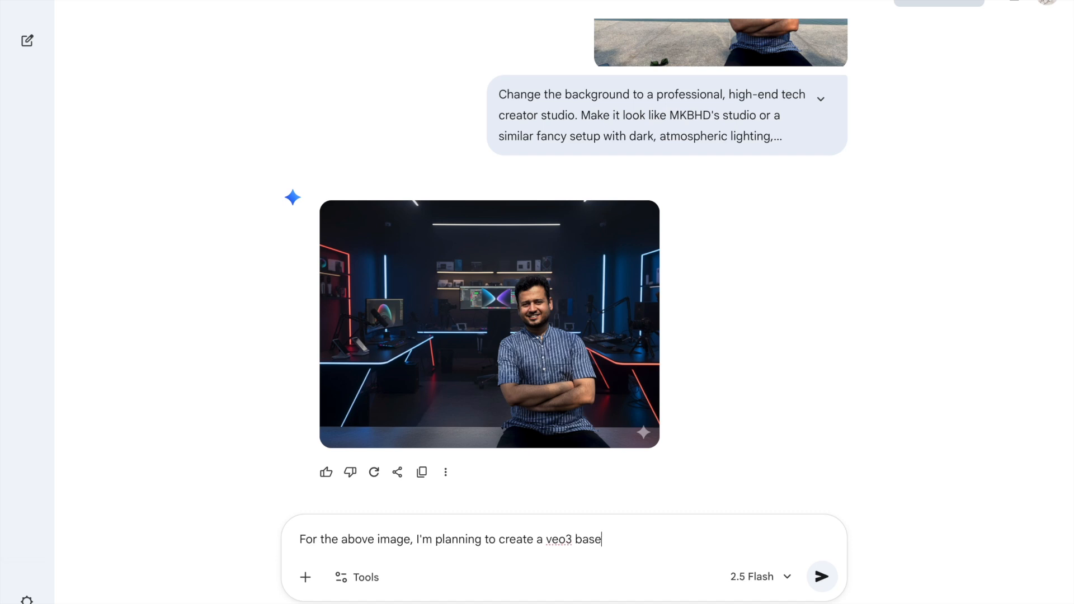
pyautogui.write('d video when')
pyautogui.write('e I say - "Do y')
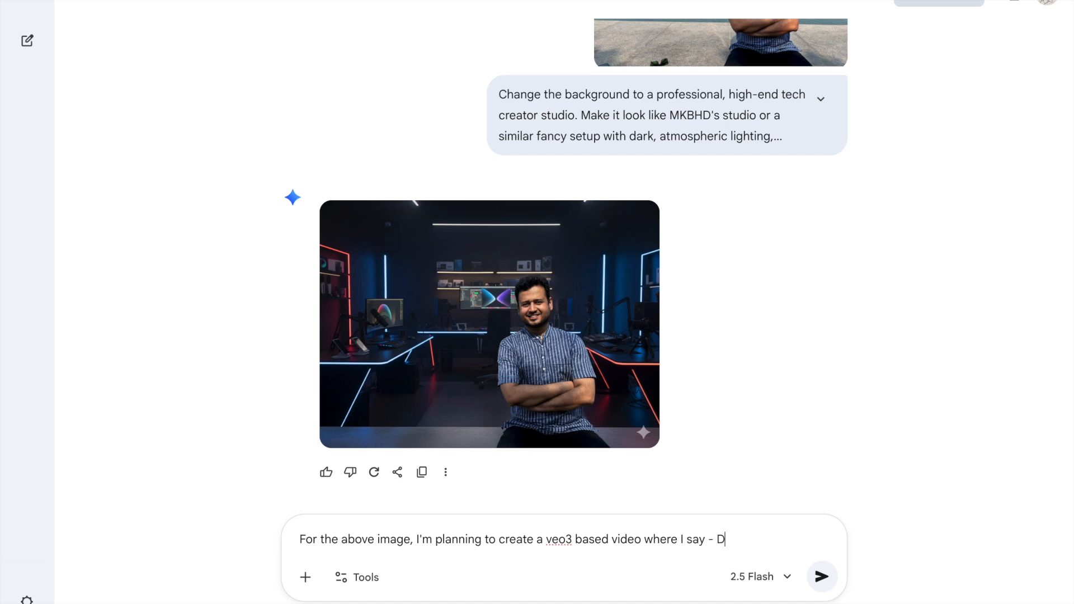
pyautogui.press('BackSpace')
pyautogui.press('BackSpace')
pyautogui.press('BackSpace')
pyautogui.press('BackSpace')
pyautogui.write('Watch this video if you want to create self videos using G')
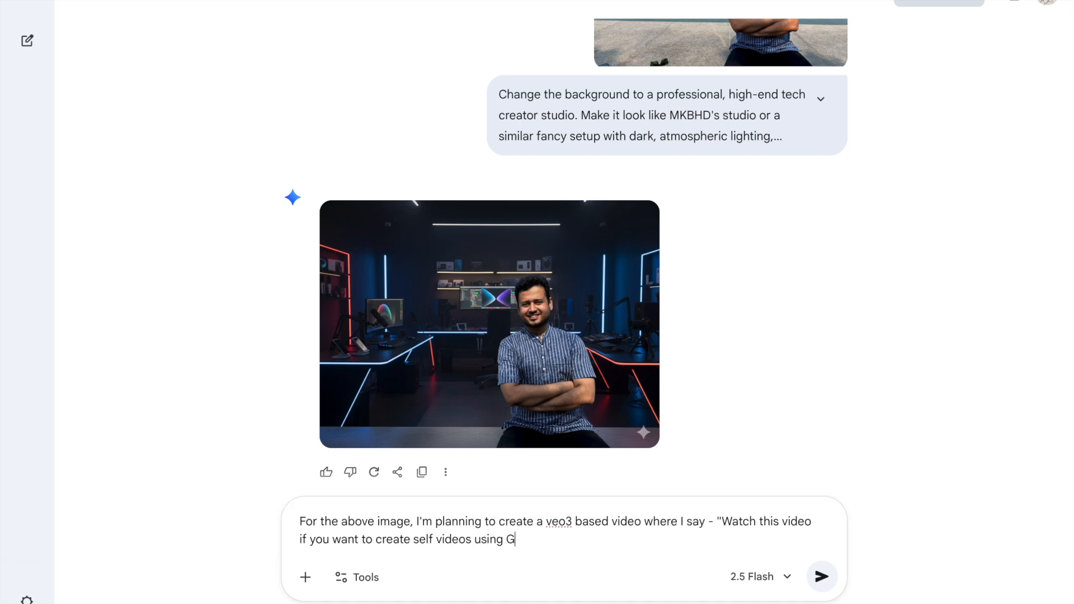
pyautogui.write('emini". Give me veo3 prompt for this')
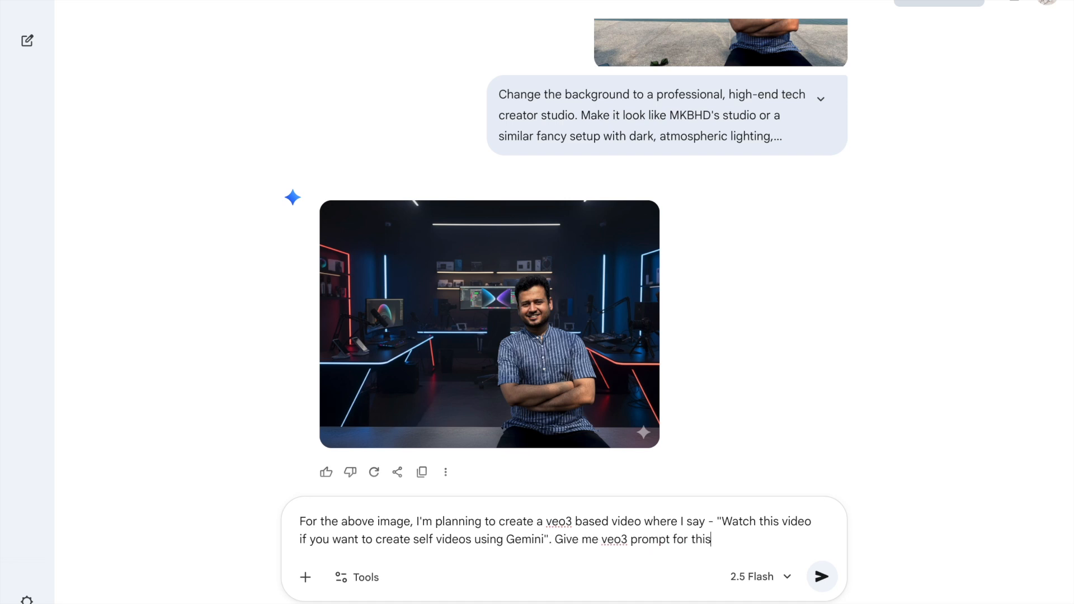
pyautogui.press('Return')
# Review the suggested Veo prompts and copy Option 1's text from "Medium close-up shot" through the spoken Gemini line
pyautogui.scroll(-5, 536, 291)
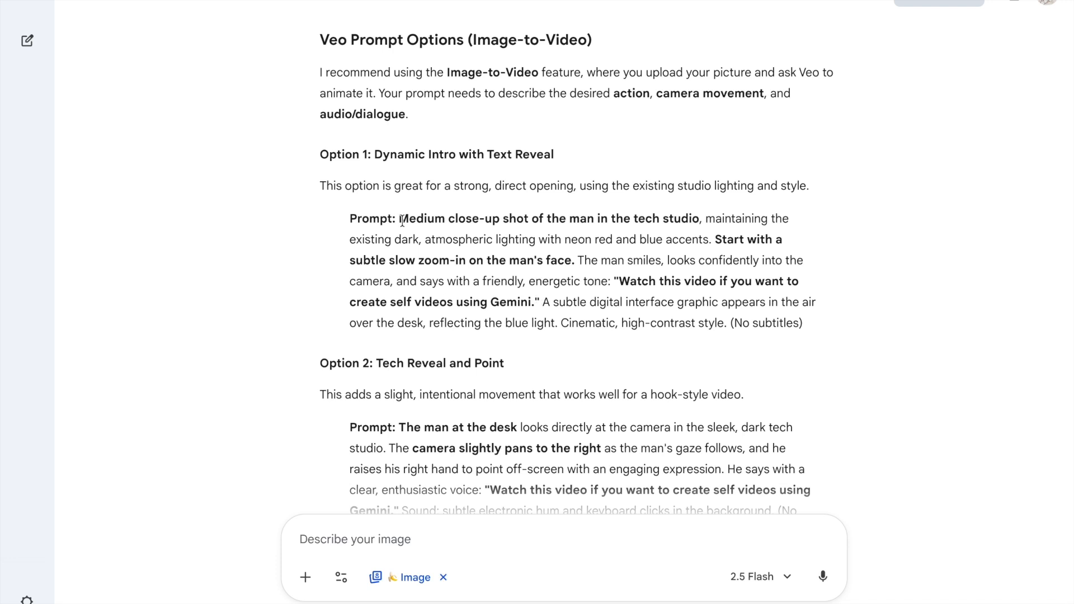
pyautogui.scroll(-5, 535, 296)
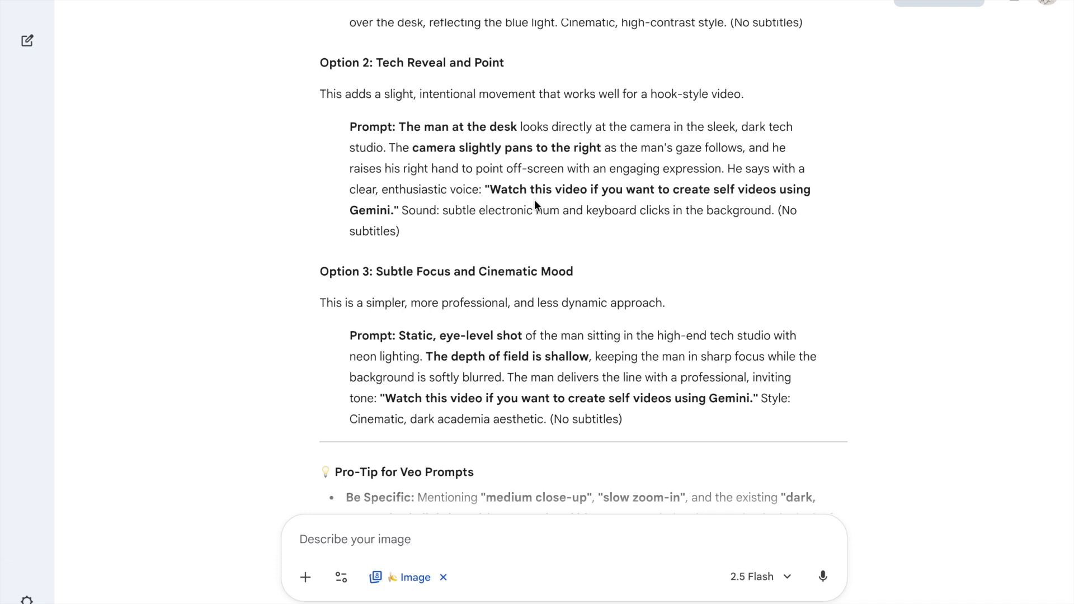
pyautogui.scroll(-4, 534, 204)
pyautogui.scroll(8, 535, 205)
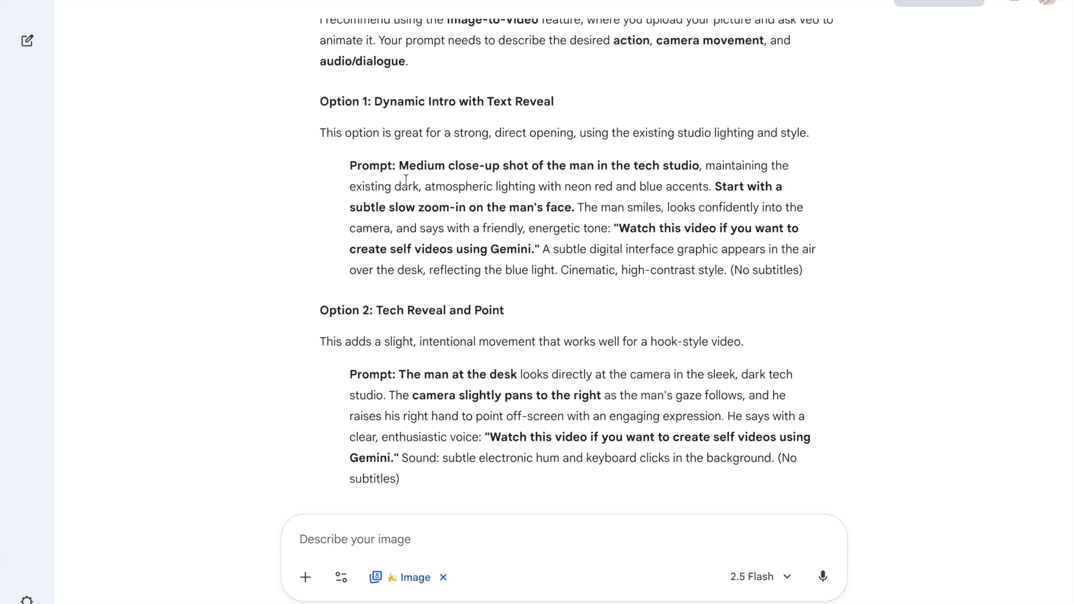
pyautogui.moveTo(401, 168); pyautogui.dragTo(540, 250)
pyautogui.hotkey('ctrl', 'c')
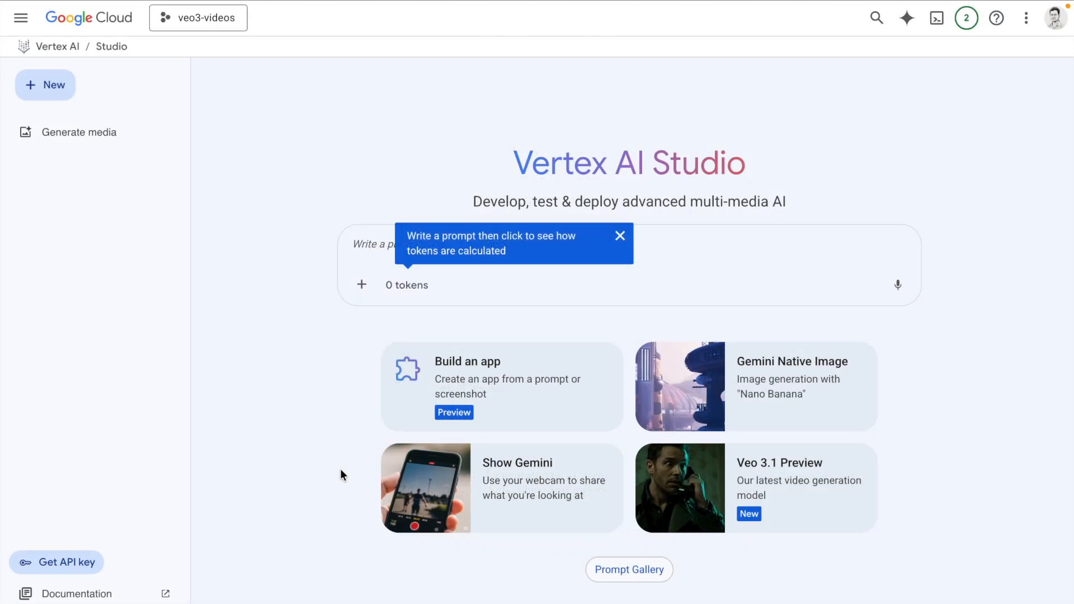
# Switch to Vertex AI Studio, dismiss the token tip and start a new video generation
pyautogui.click(619, 236)
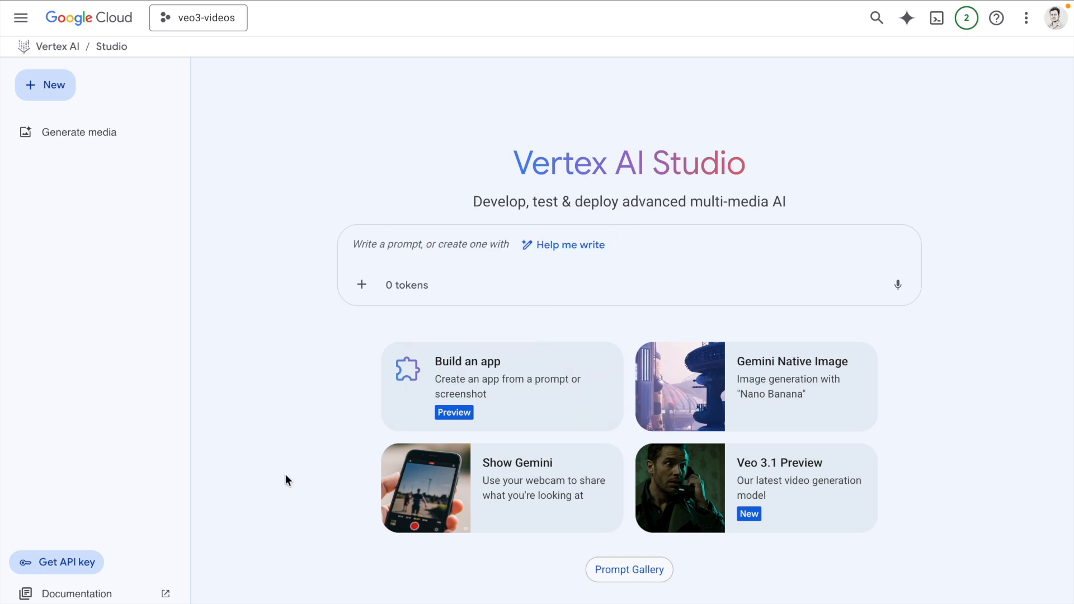
pyautogui.click(58, 94)
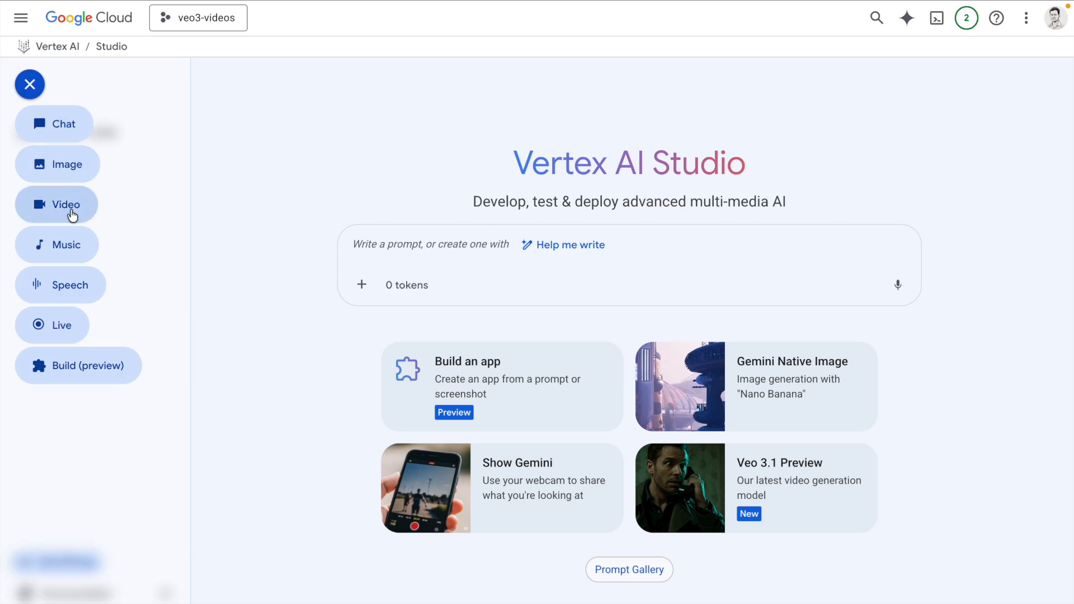
pyautogui.click(72, 215)
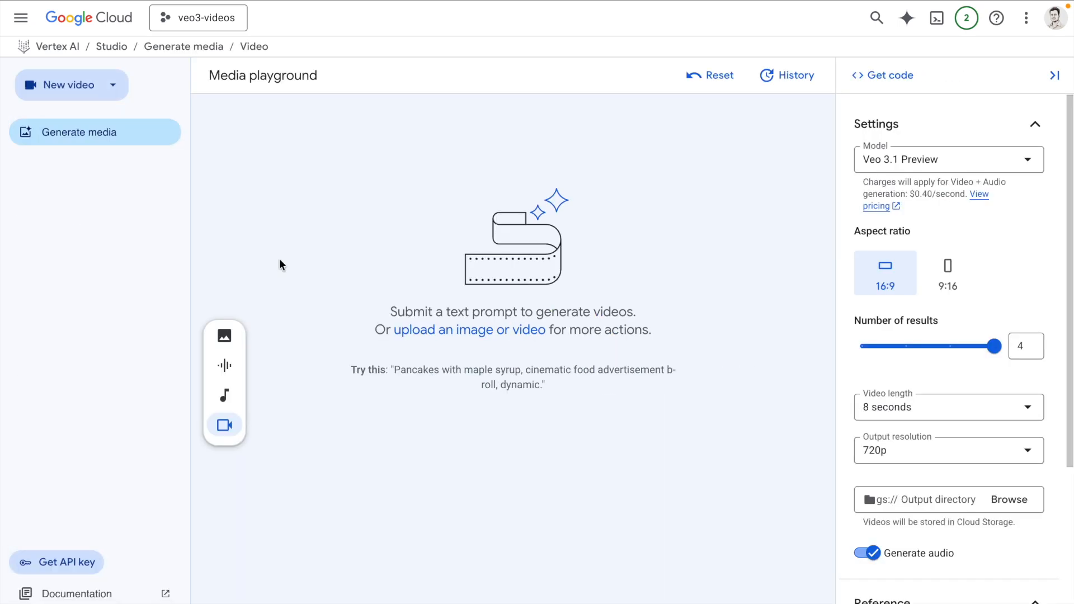
# Set the number of results to 1 and select Veo 3.1 Preview as the video model
pyautogui.moveTo(996, 345); pyautogui.dragTo(855, 350)
pyautogui.click(931, 168)
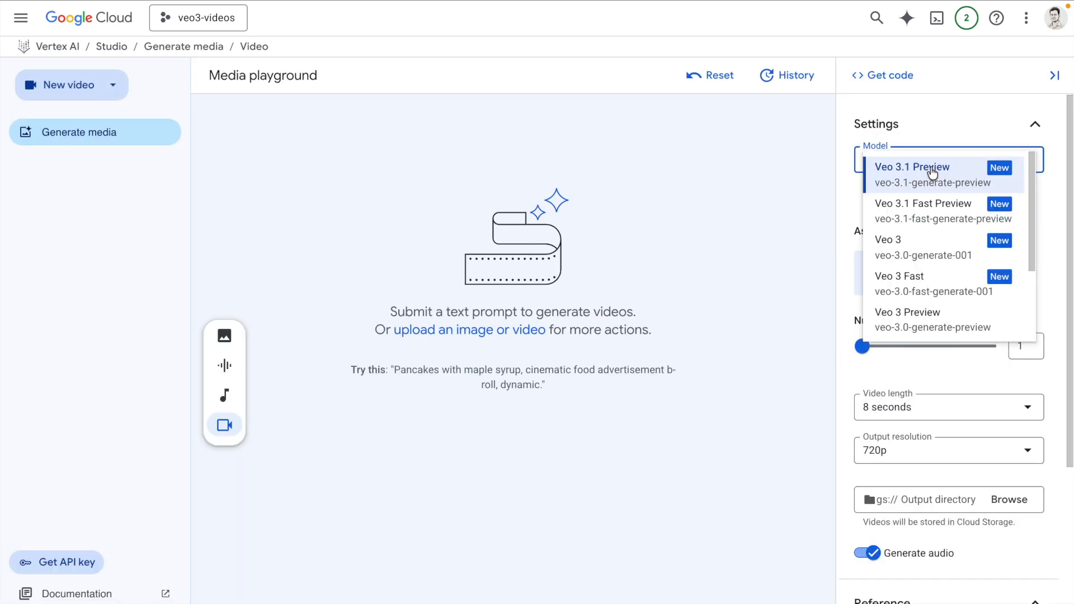
pyautogui.scroll(-3, 947, 239)
pyautogui.scroll(3, 947, 239)
pyautogui.click(932, 175)
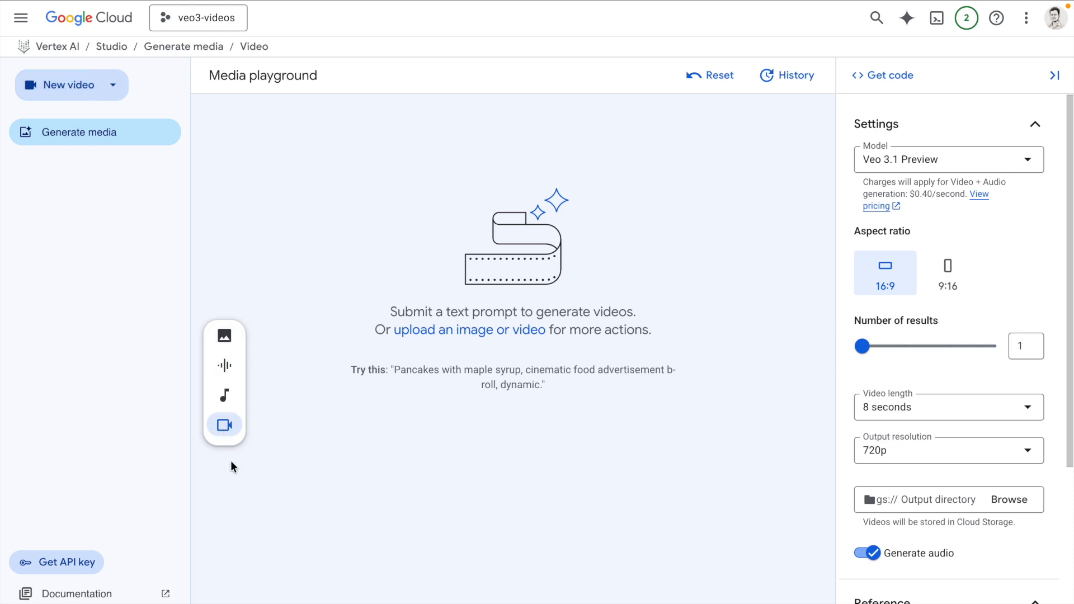
# Upload the downloaded Gemini-generated PNG as the starting frame and paste the copied Option 1 prompt
pyautogui.click(717, 603)
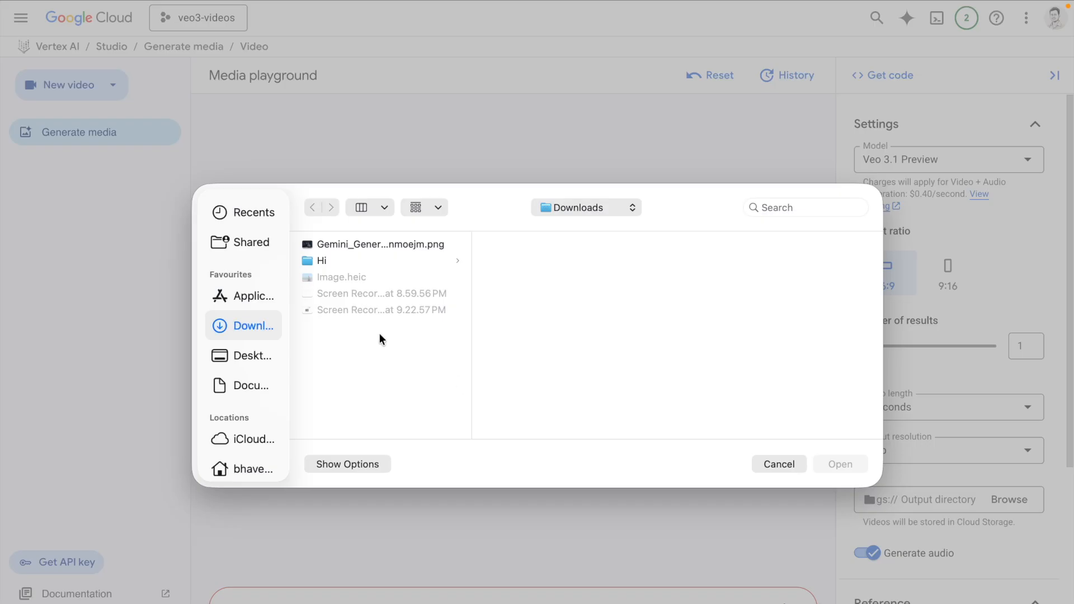
pyautogui.click(799, 468)
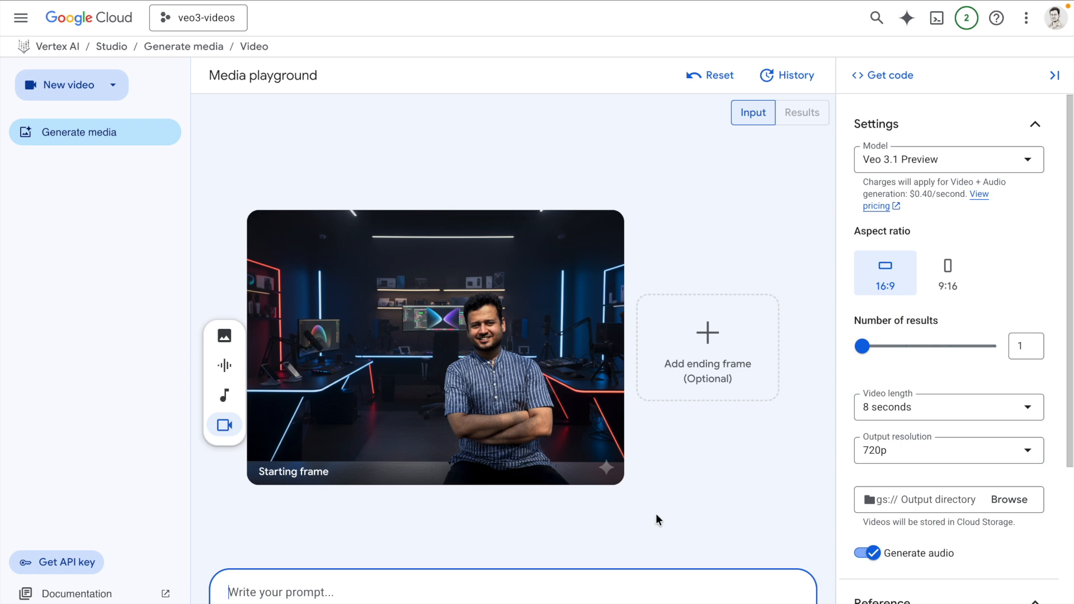
pyautogui.hotkey('ctrl', 'v')
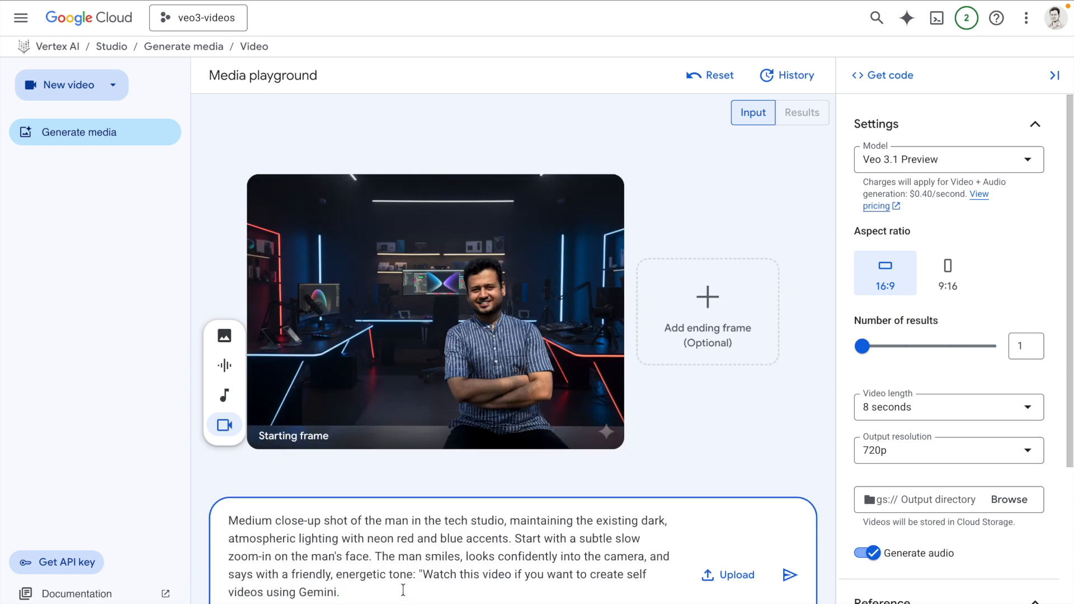
# Keep Veo 3.1 Preview as the model, set the output resolution to 1080p and generate the video
pyautogui.click(883, 160)
pyautogui.click(887, 163)
pyautogui.click(790, 576)
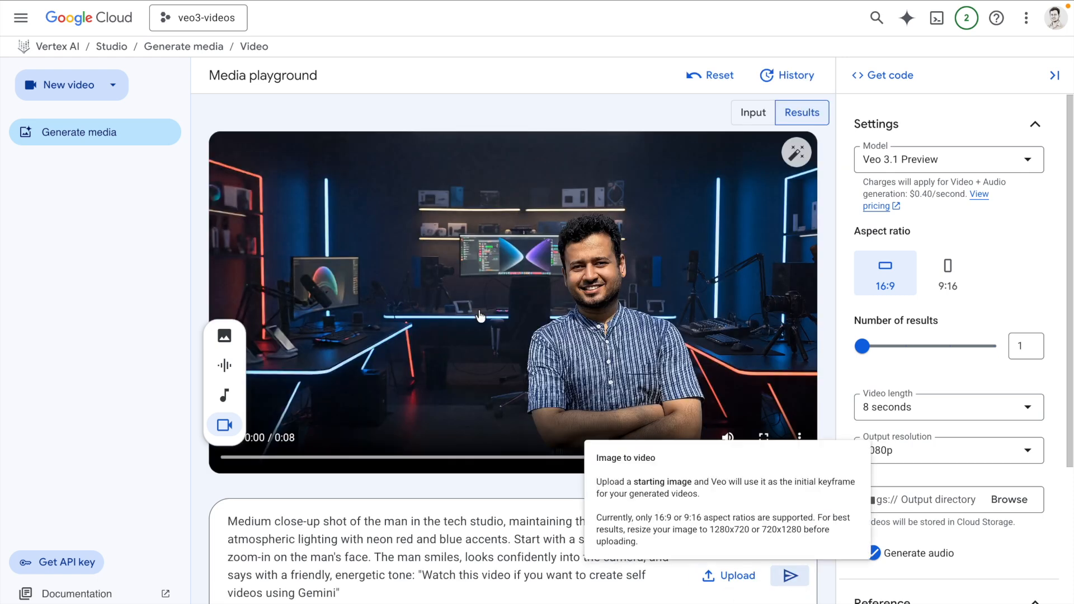
# Open the generated video from the results and play it through
pyautogui.click(508, 292)
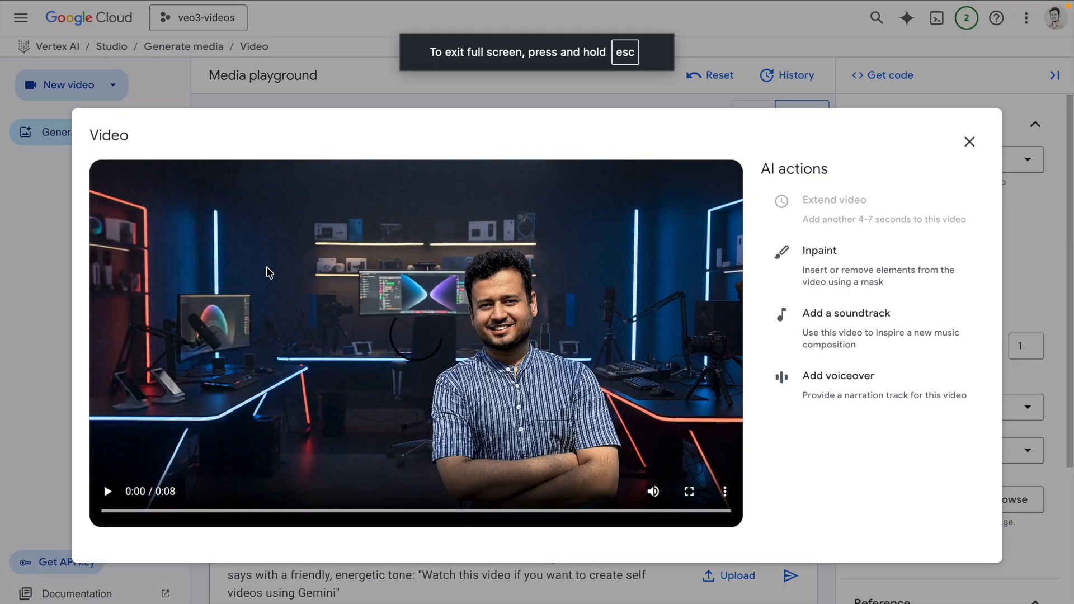
pyautogui.click(3, 423)
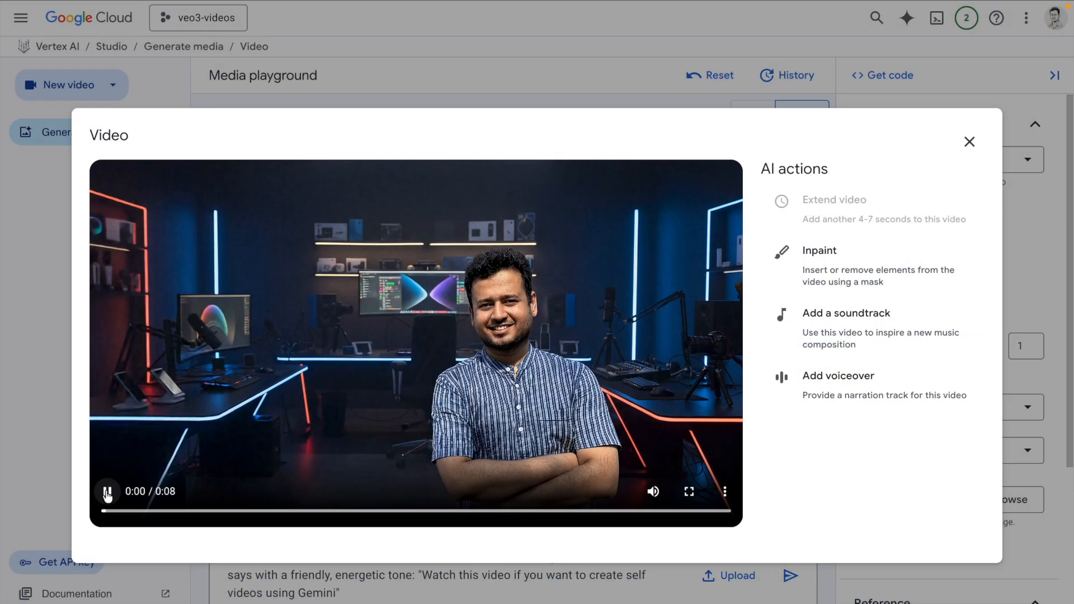
pyautogui.click(107, 492)
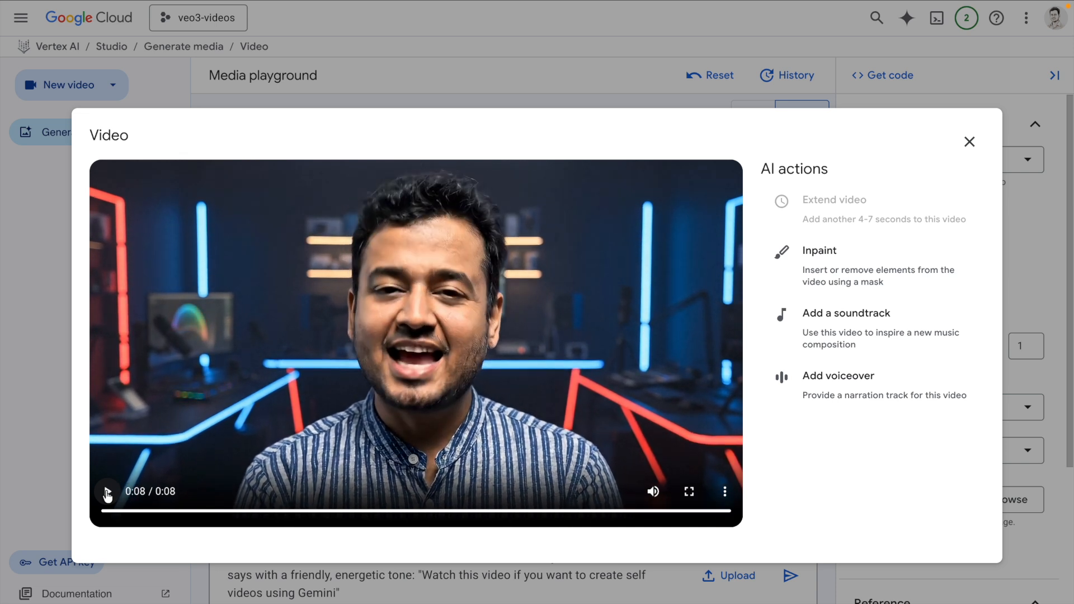
pyautogui.click(108, 492)
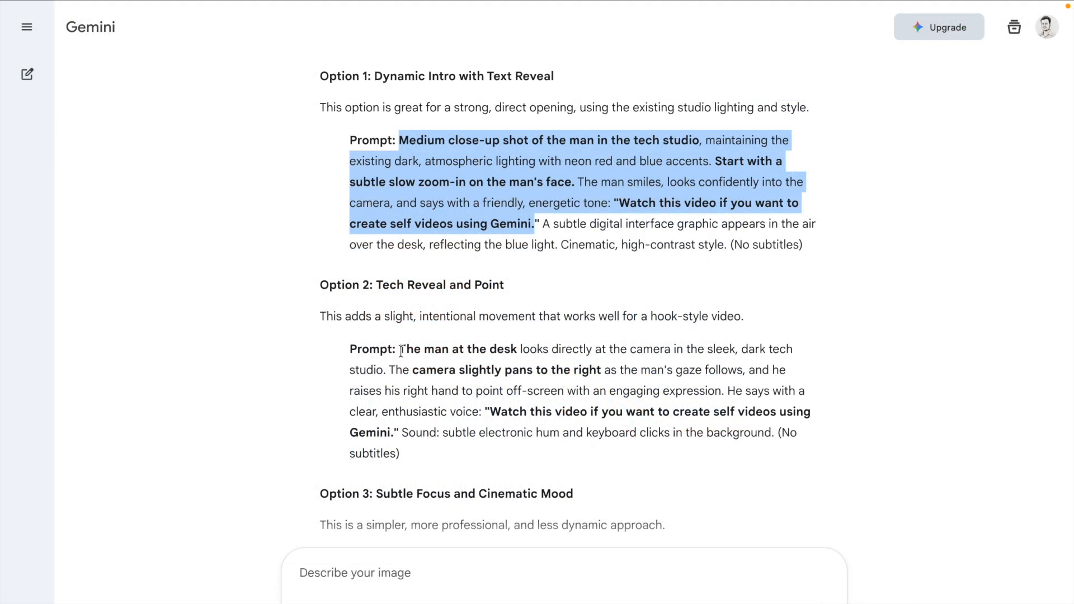
# Copy Option 2's prompt from the Gemini chat into the media playground, replacing the previous prompt, and generate another video
pyautogui.moveTo(401, 351); pyautogui.dragTo(392, 431)
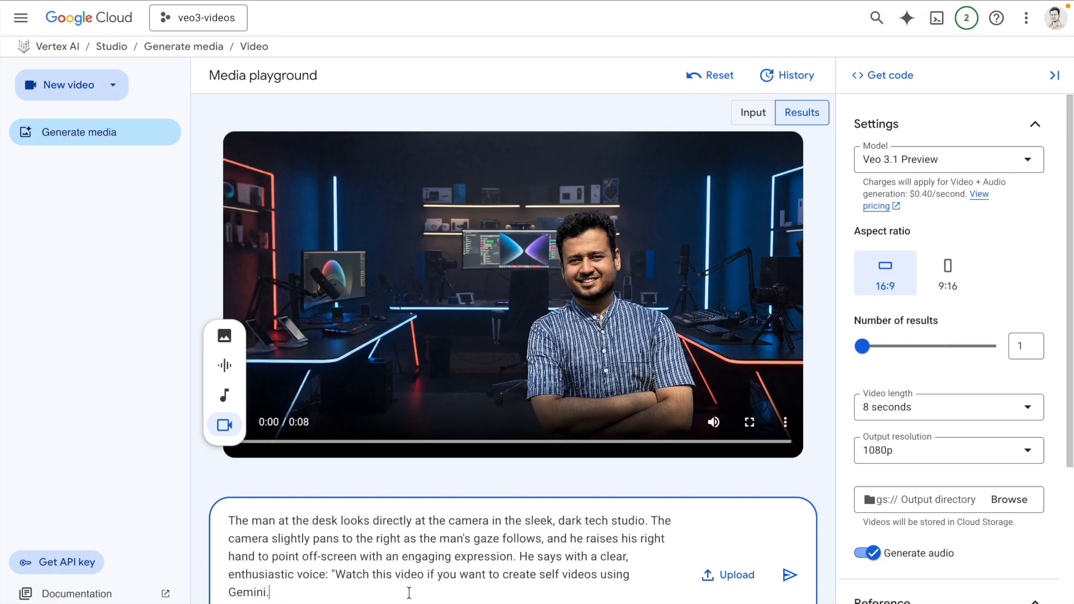
pyautogui.click(789, 575)
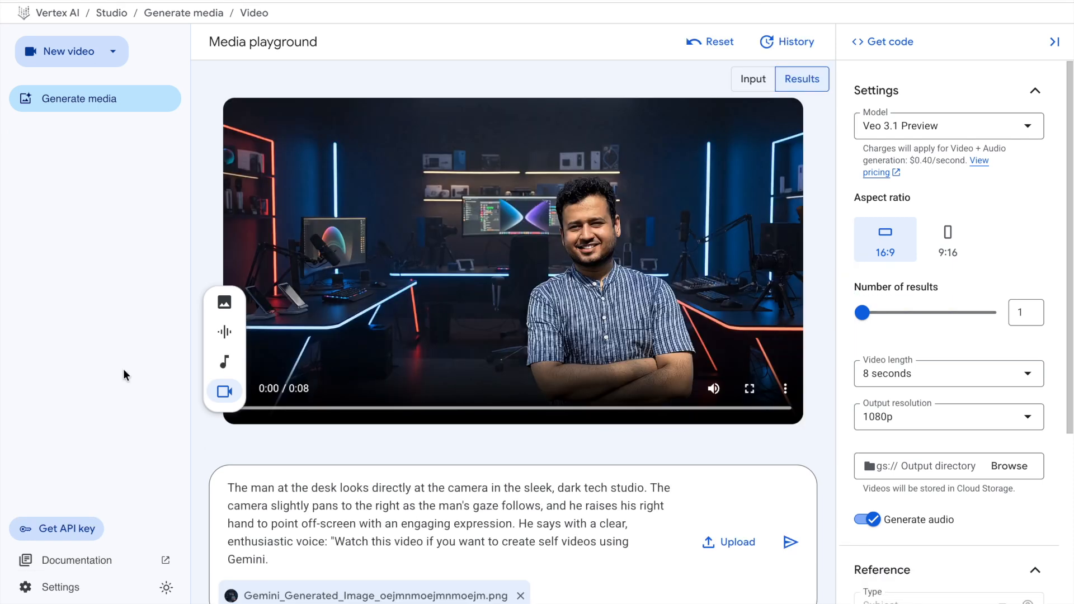
# Open the video generated from the Option 2 prompt, play it and close the viewer
pyautogui.click(459, 308)
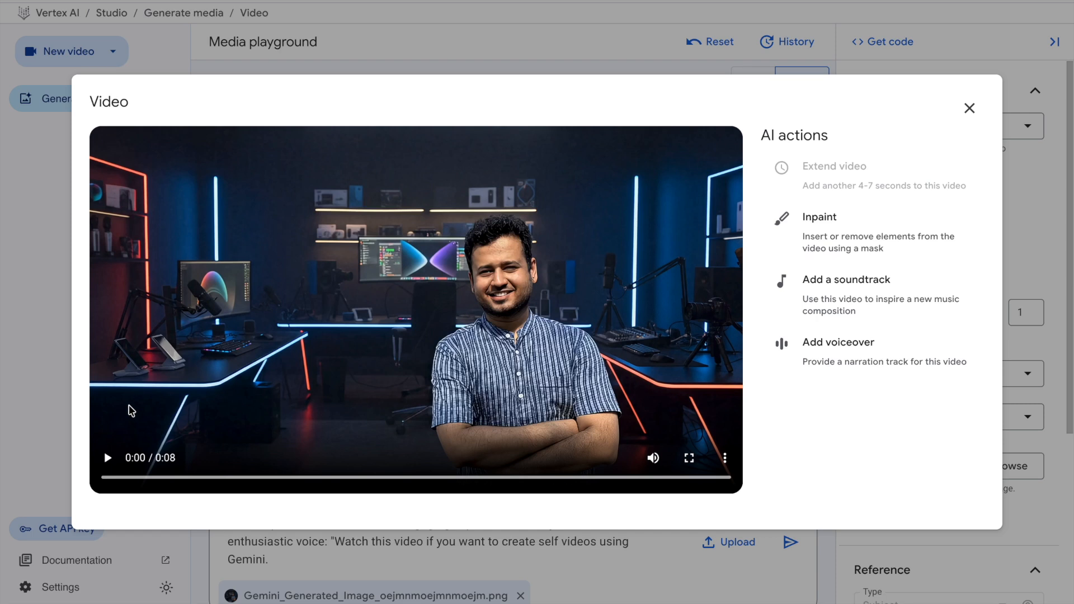
pyautogui.click(107, 457)
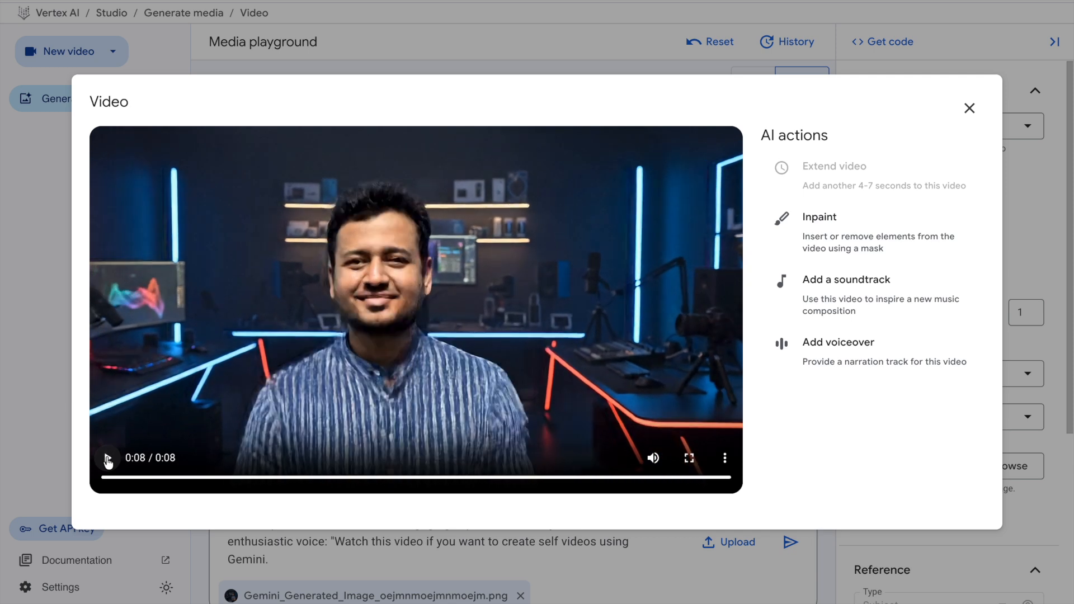
pyautogui.click(42, 413)
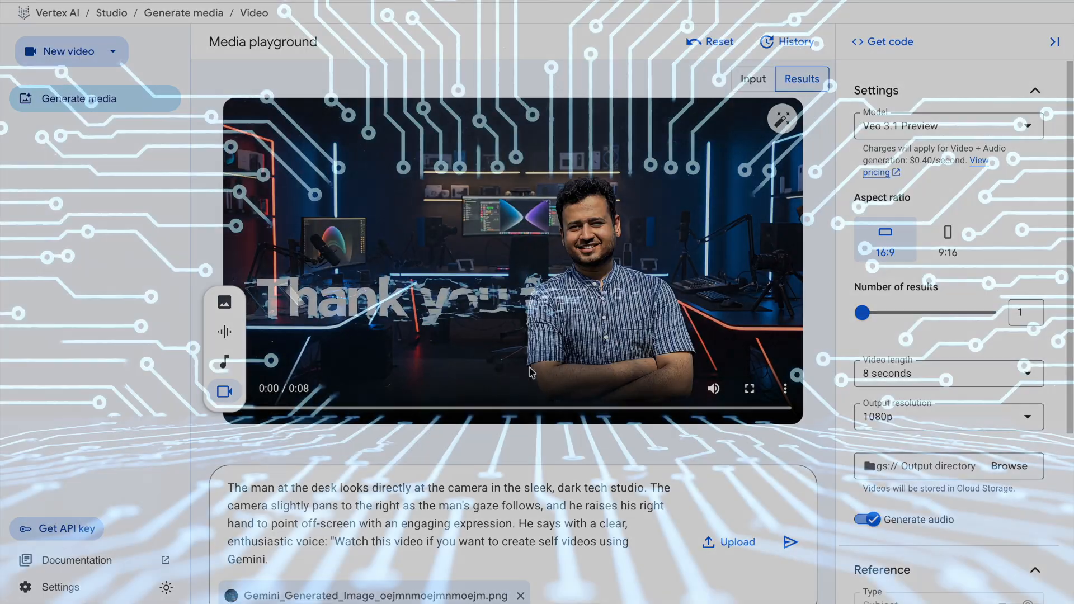